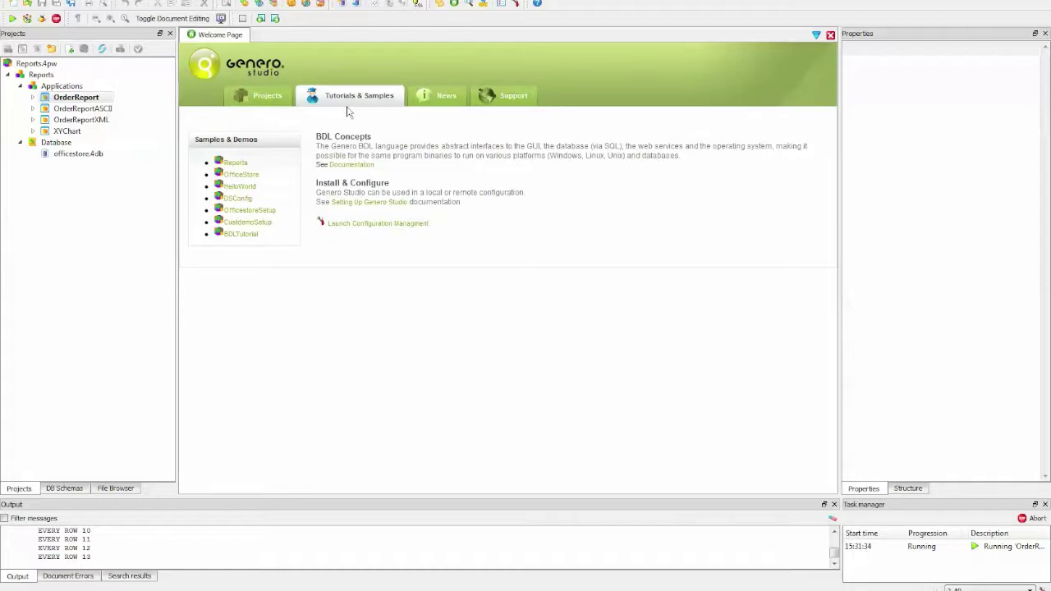
Step: Show recent projects on the Welcome Page, then rebuild and run OrderReport with Ctrl+R
left_click(268, 100)
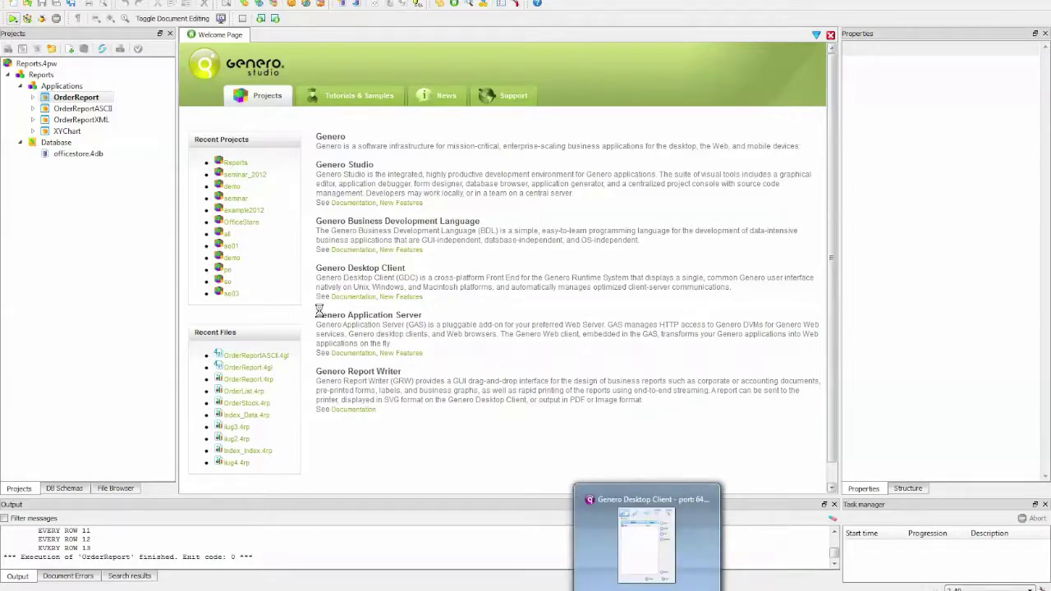
key("ctrl+r")
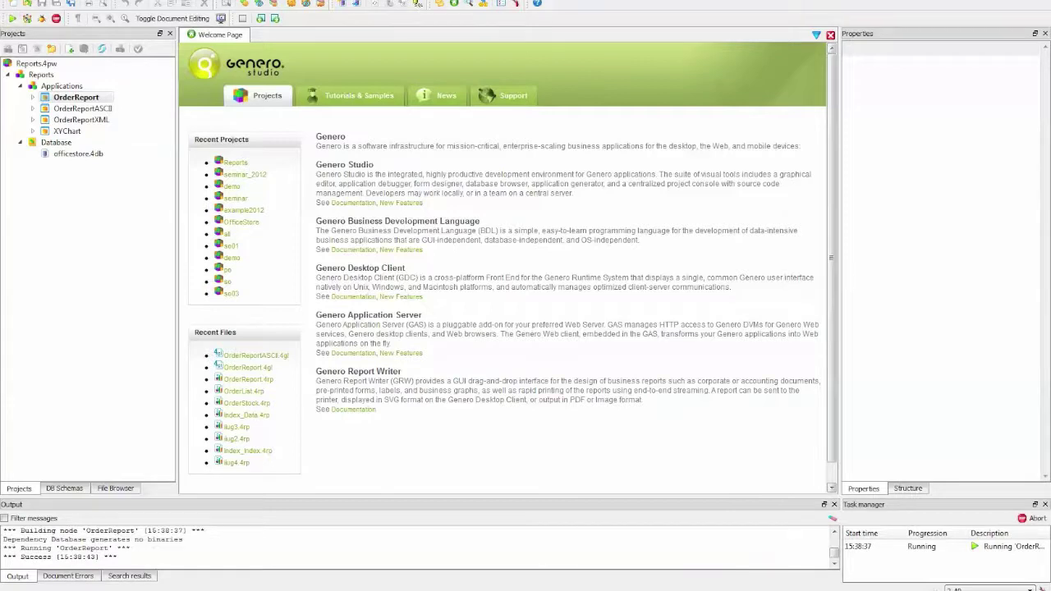
Step: Keep OrderReport as the report file in the output configuration window
left_click_drag(289, 114, 391, 78)
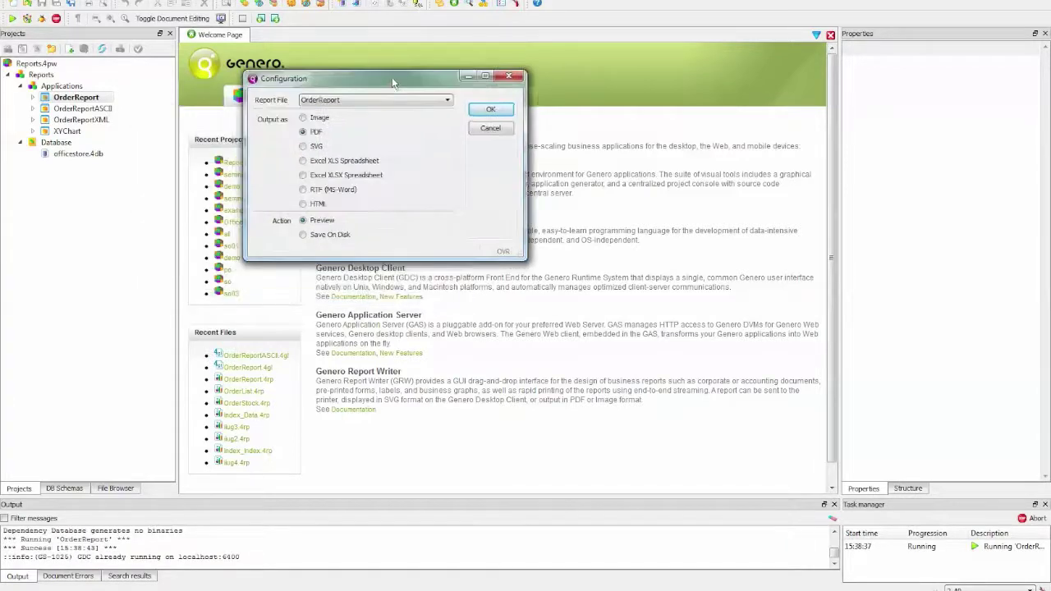
left_click(449, 100)
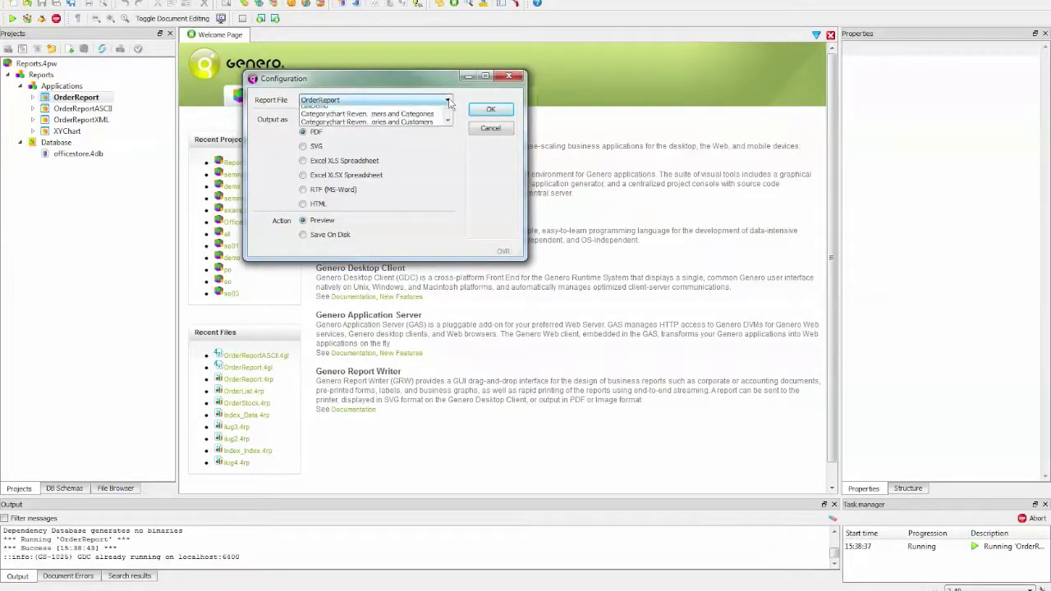
left_click(326, 132)
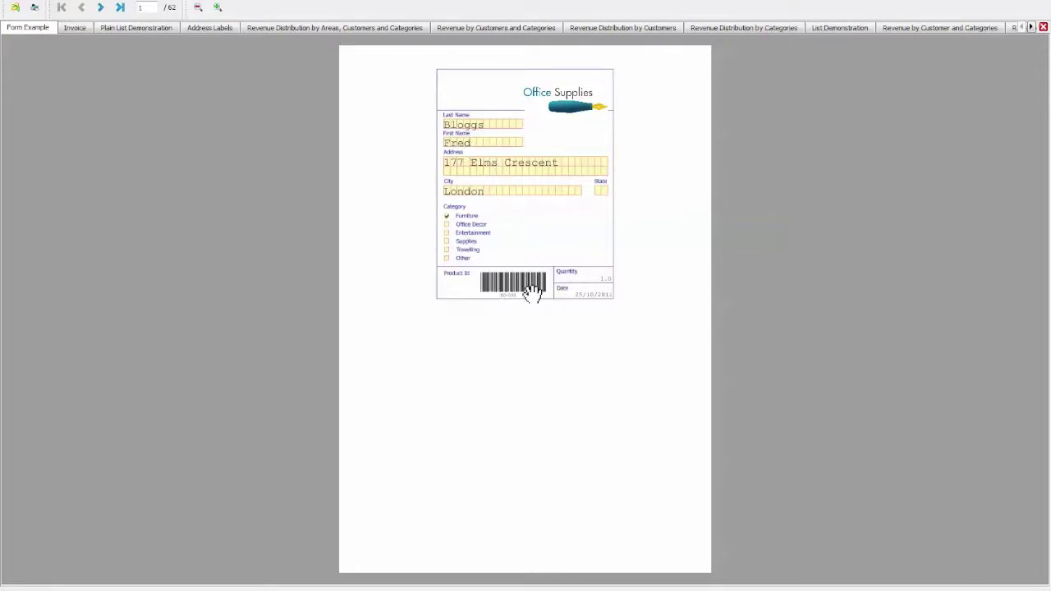
Step: Open the Invoice report and page forward through its pages to the last one
left_click(72, 28)
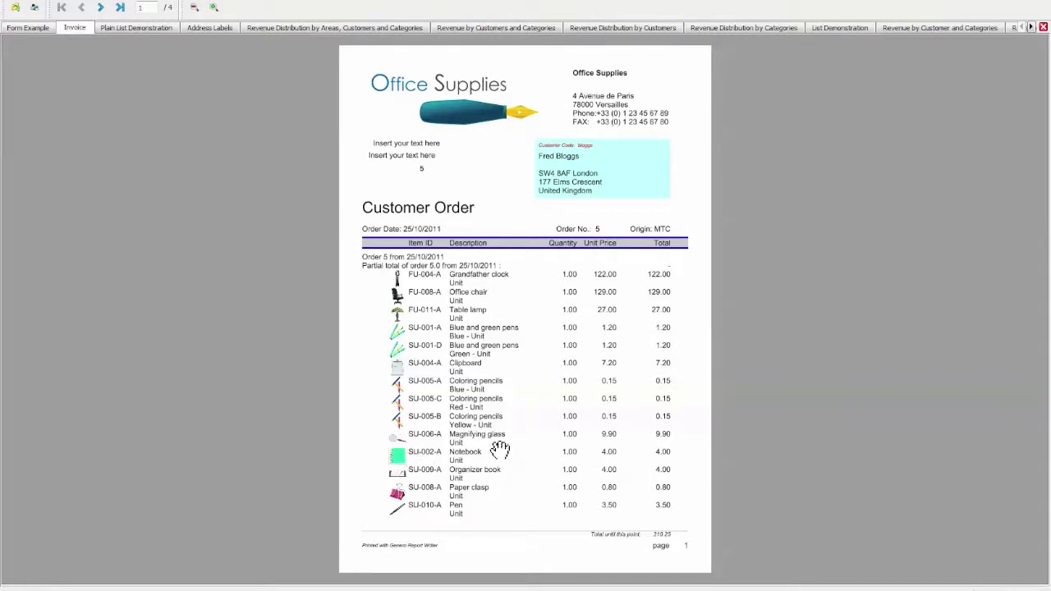
left_click(100, 8)
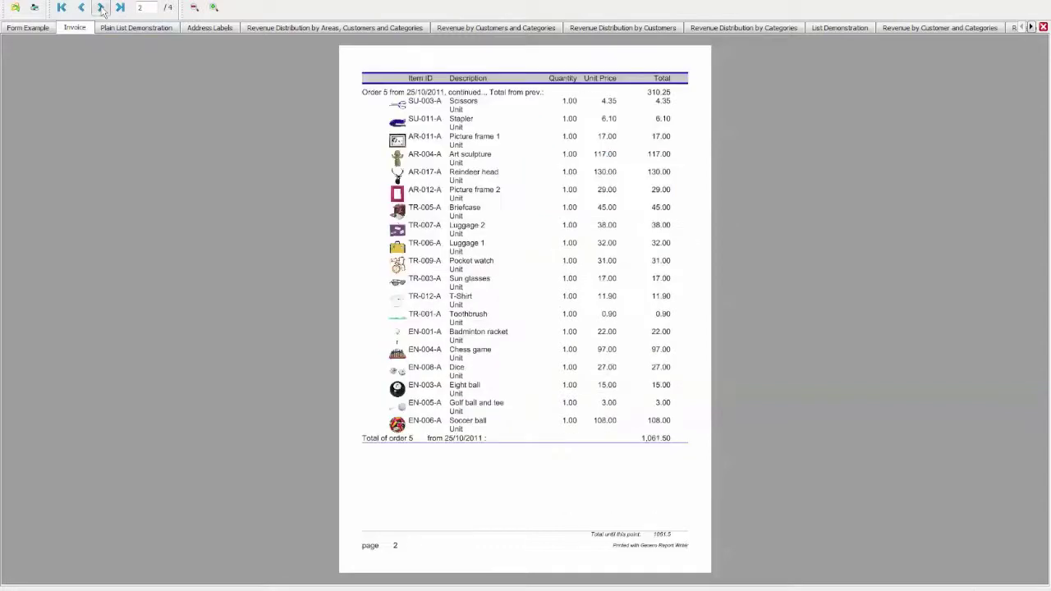
scroll(223, 180, "up", 2)
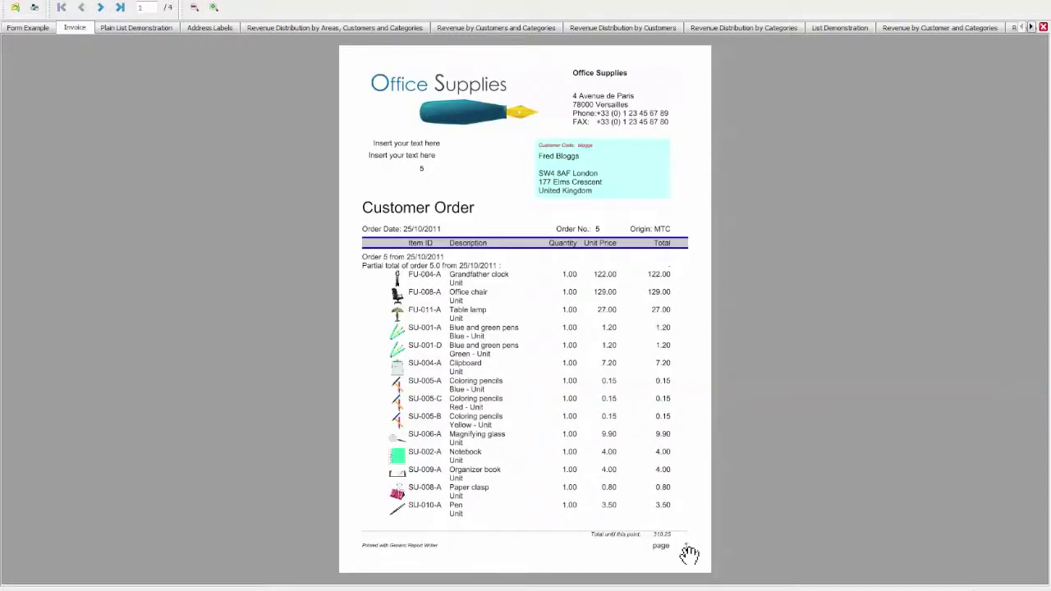
left_click(101, 8)
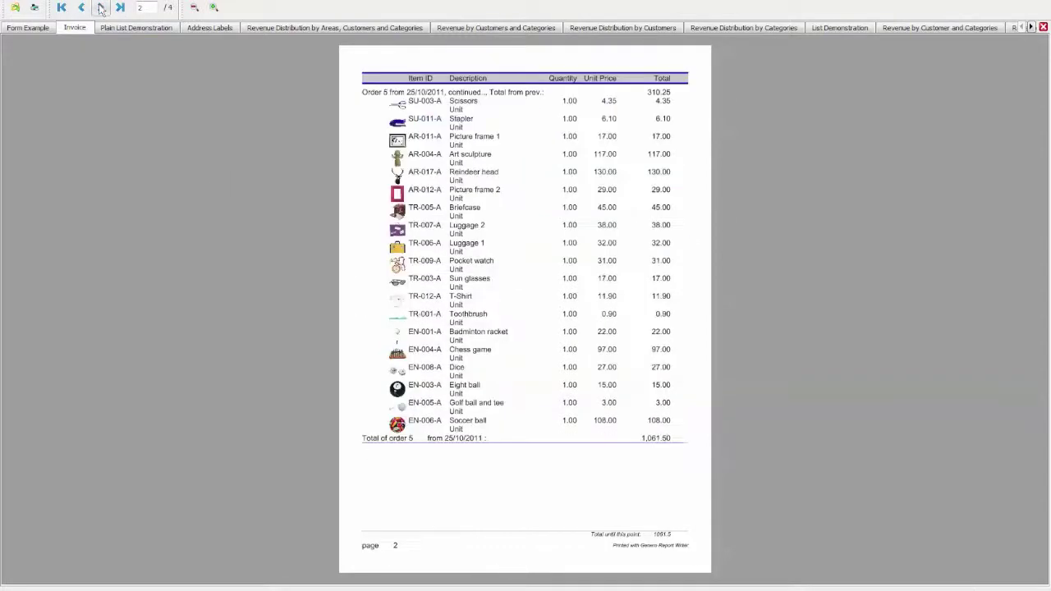
left_click(100, 7)
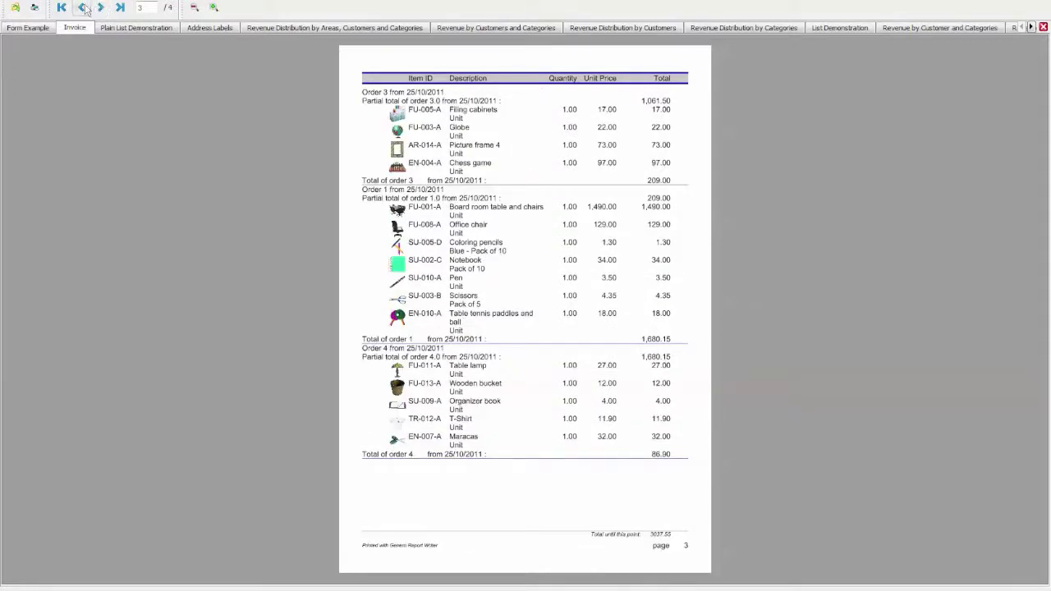
left_click(100, 7)
Step: Page back and forth through the invoice, then switch to the Plain List Demonstration report
left_click(60, 7)
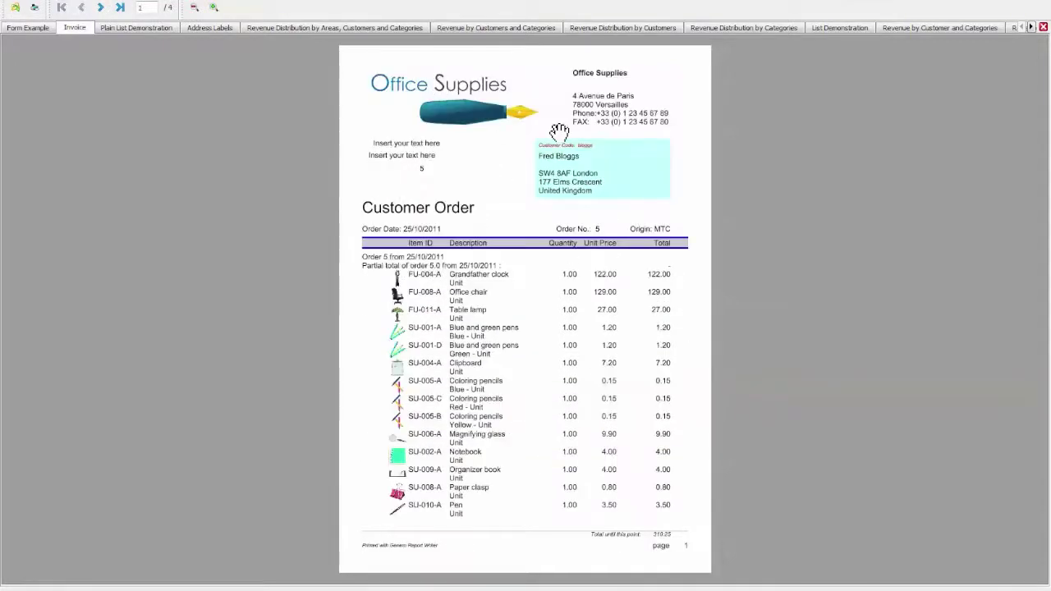
left_click(100, 7)
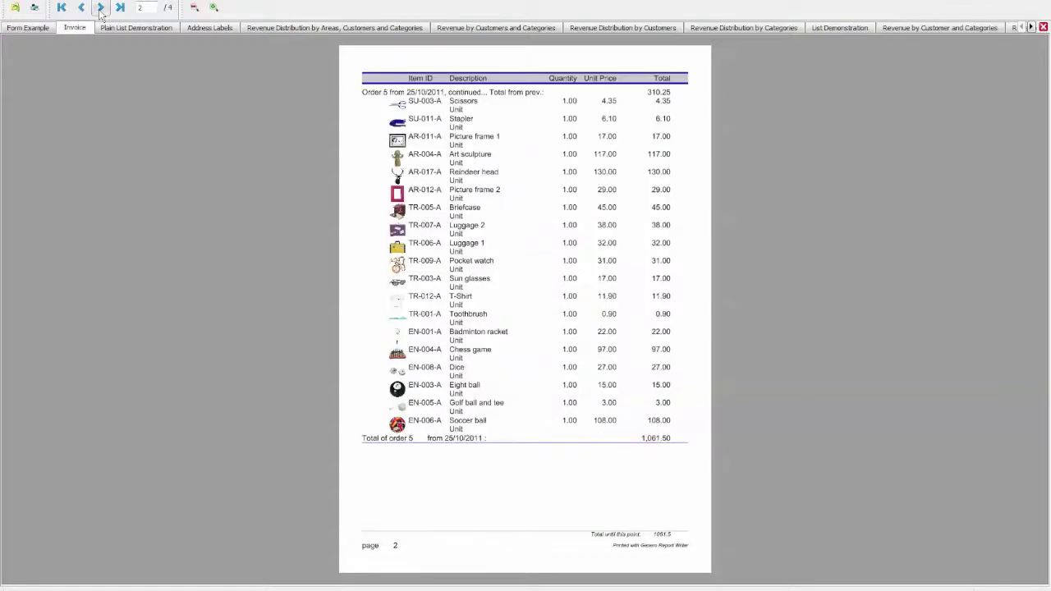
left_click(100, 7)
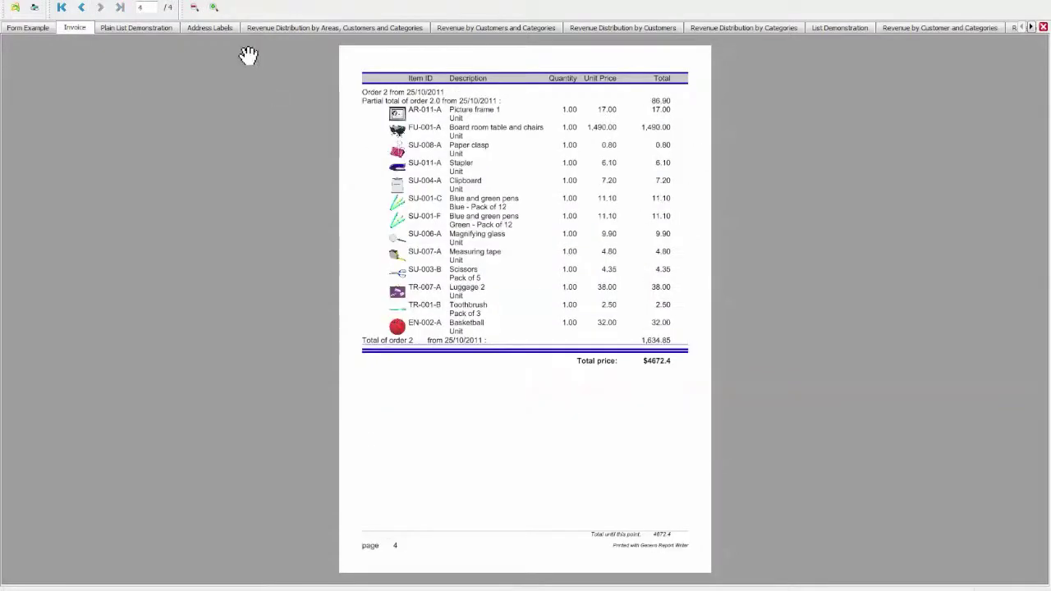
left_click(81, 8)
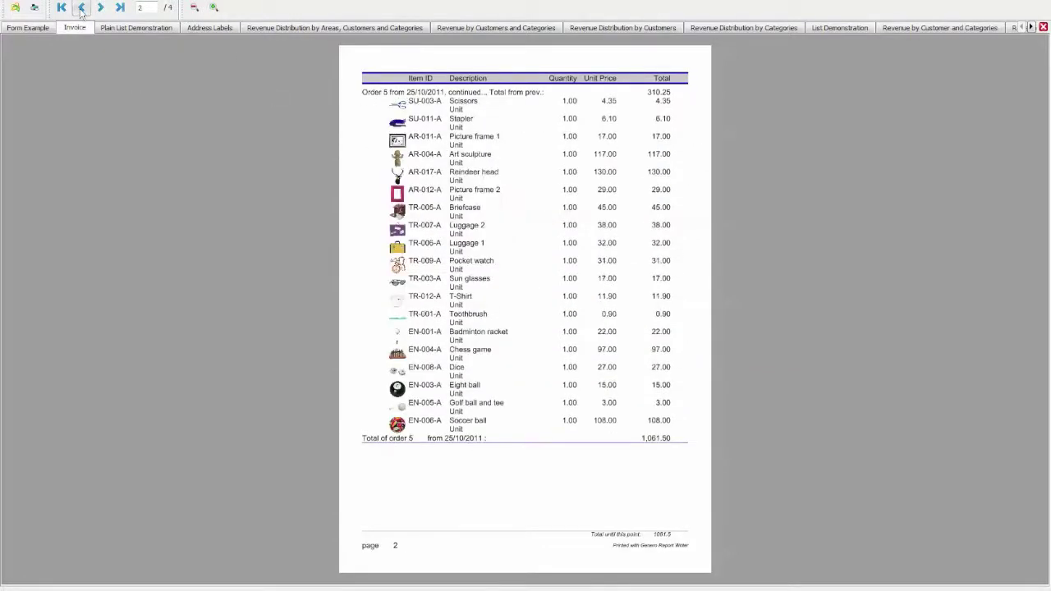
left_click(81, 8)
left_click(118, 30)
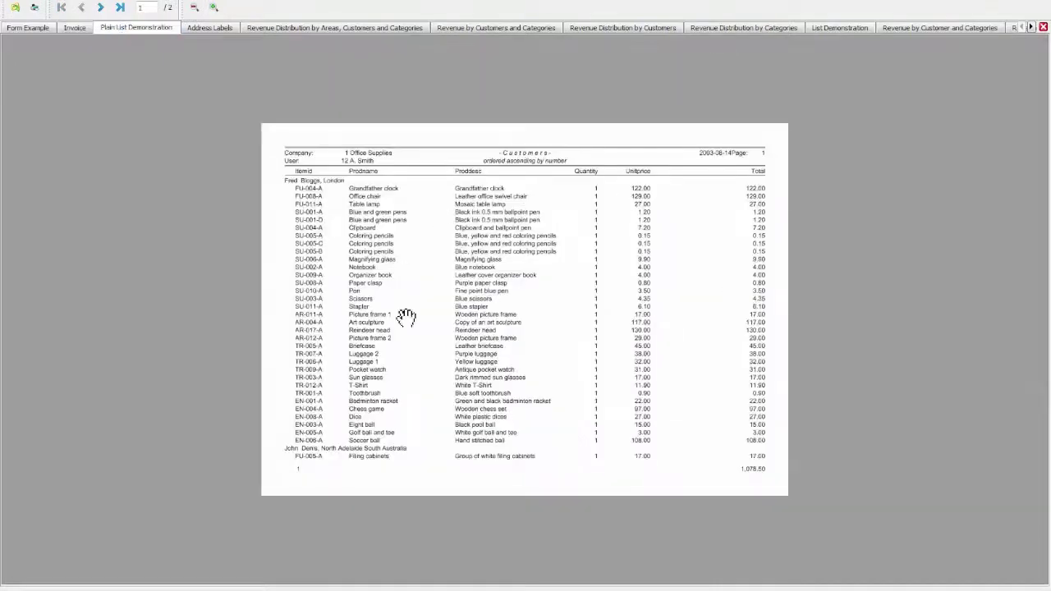
Step: View Address Labels, the revenue chart reports, Revenue by Categories, then List Demonstration
left_click(212, 27)
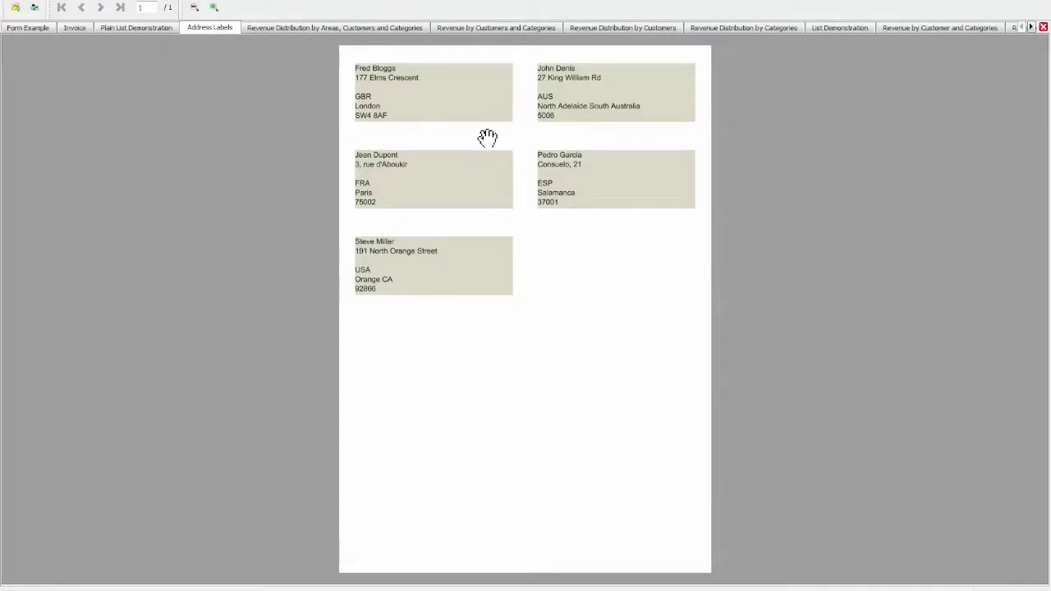
left_click(372, 30)
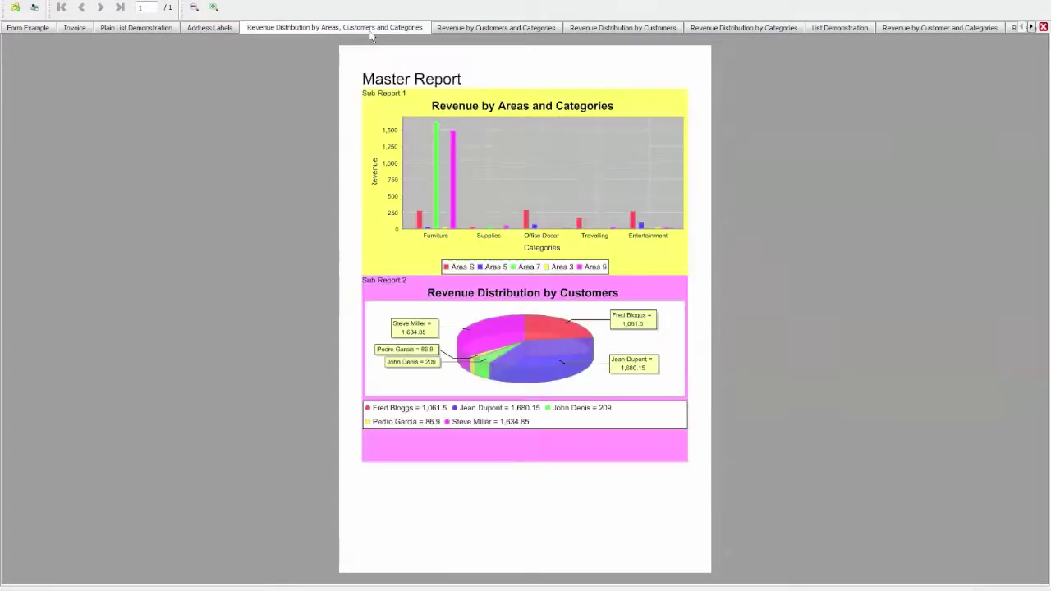
left_click(483, 31)
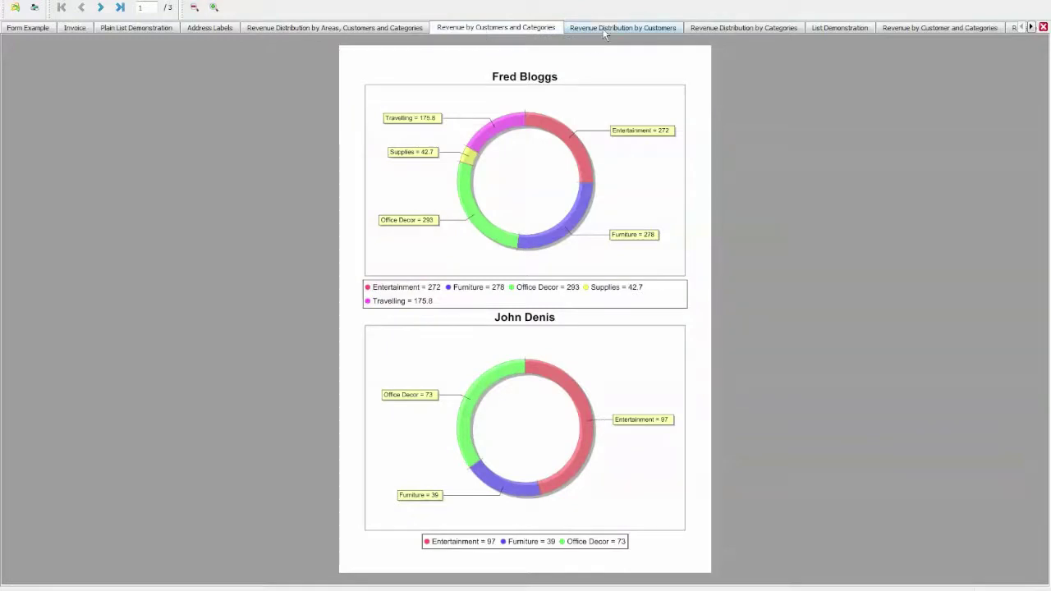
left_click(605, 33)
left_click(735, 28)
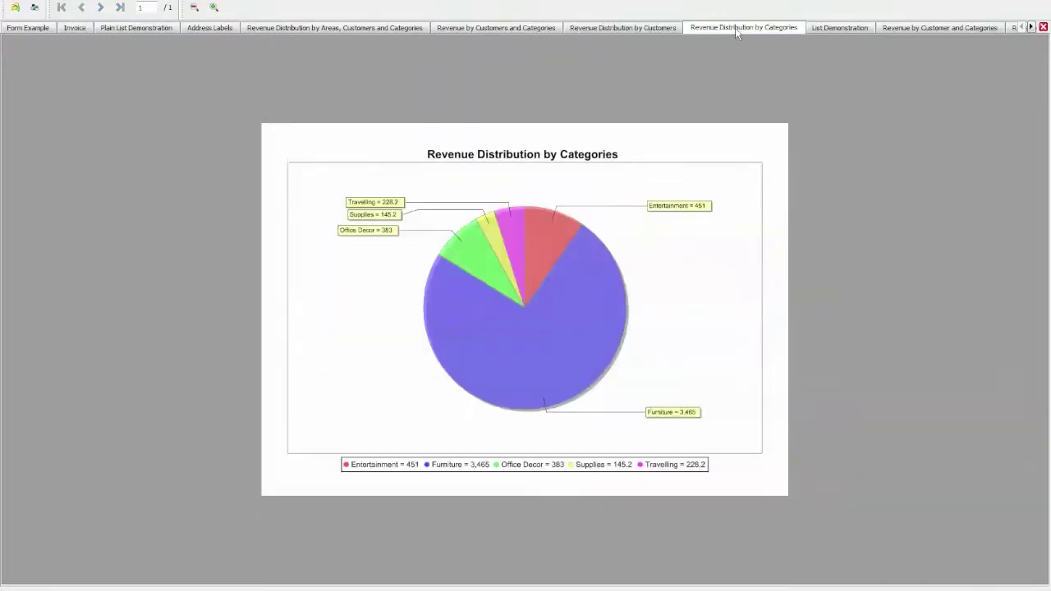
left_click(840, 27)
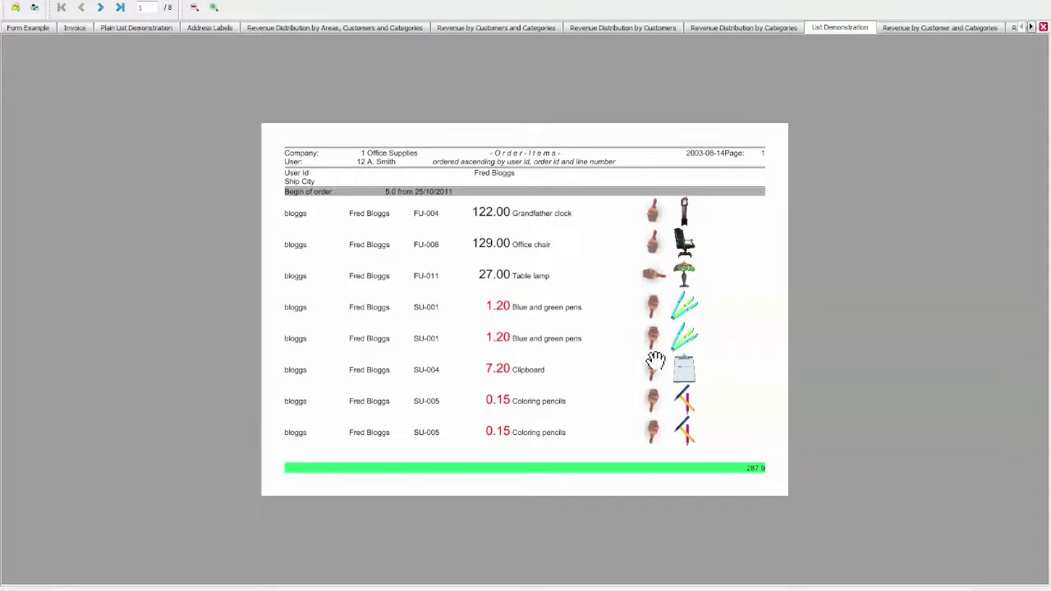
Step: Change the Table lamp thumb image and view the customer, category and area revenue charts
left_click(653, 278)
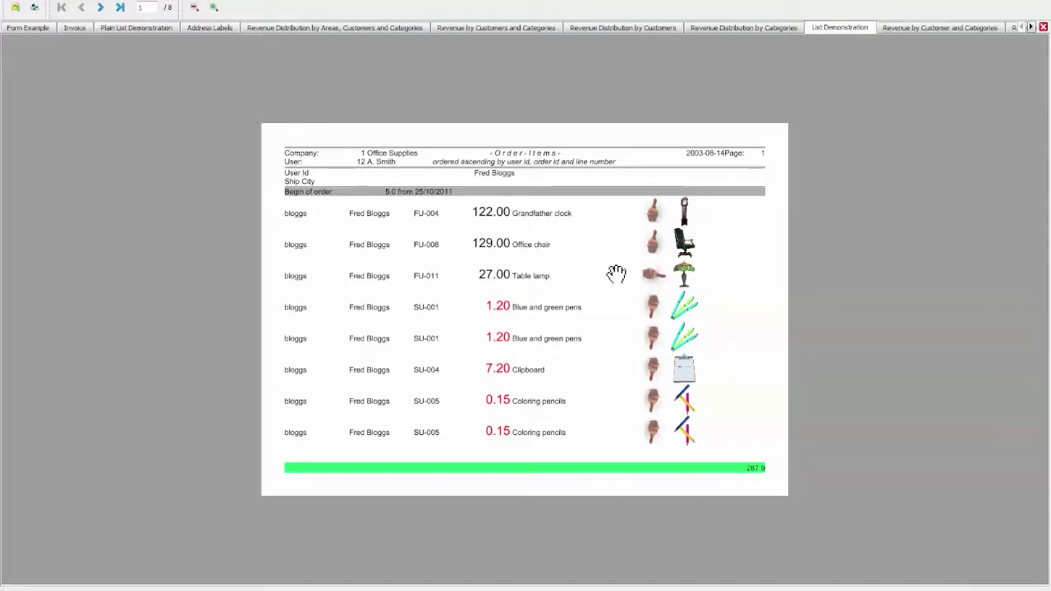
left_click(921, 29)
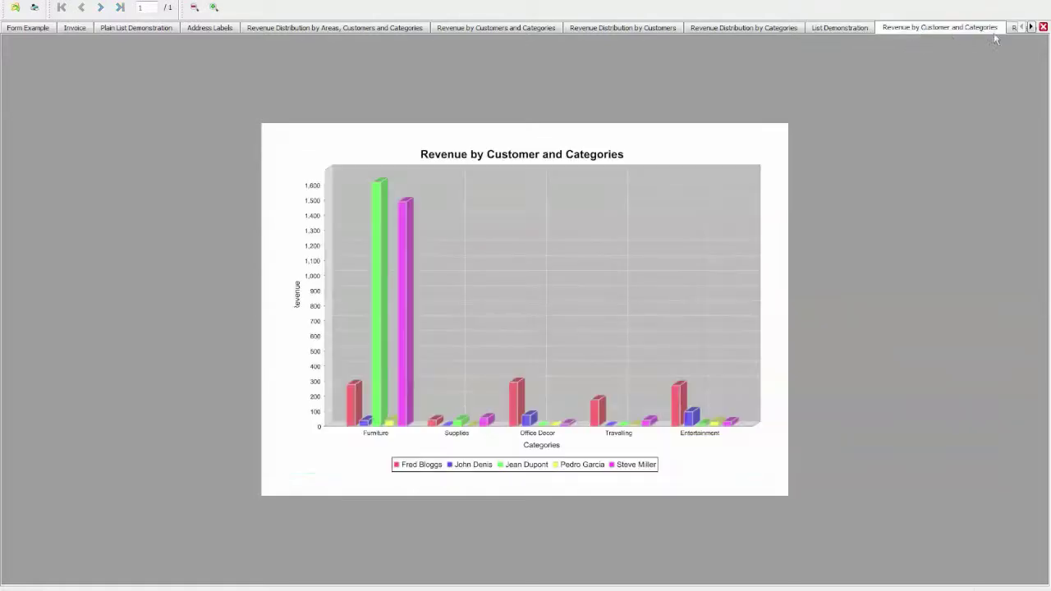
left_click(1031, 27)
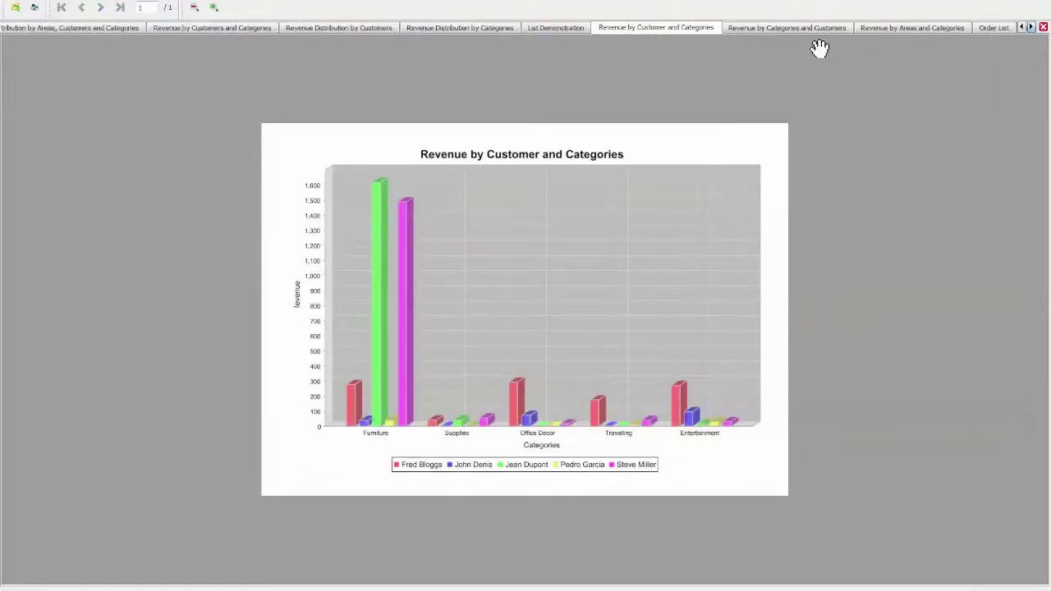
left_click(766, 31)
left_click(903, 30)
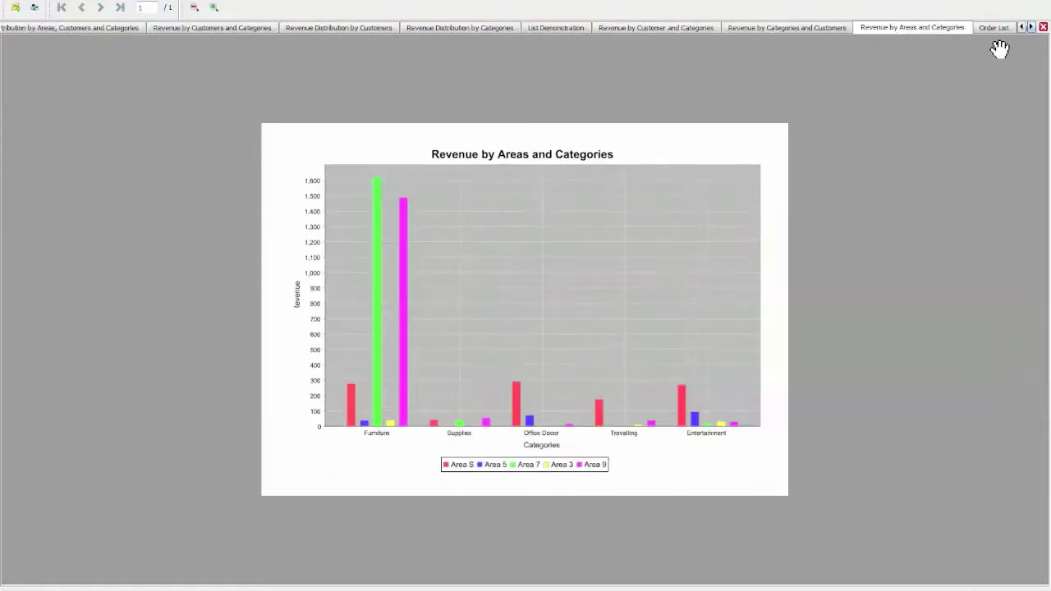
Step: Show the Order List sample, reveal Index Example, and close the output configuration
left_click(1002, 28)
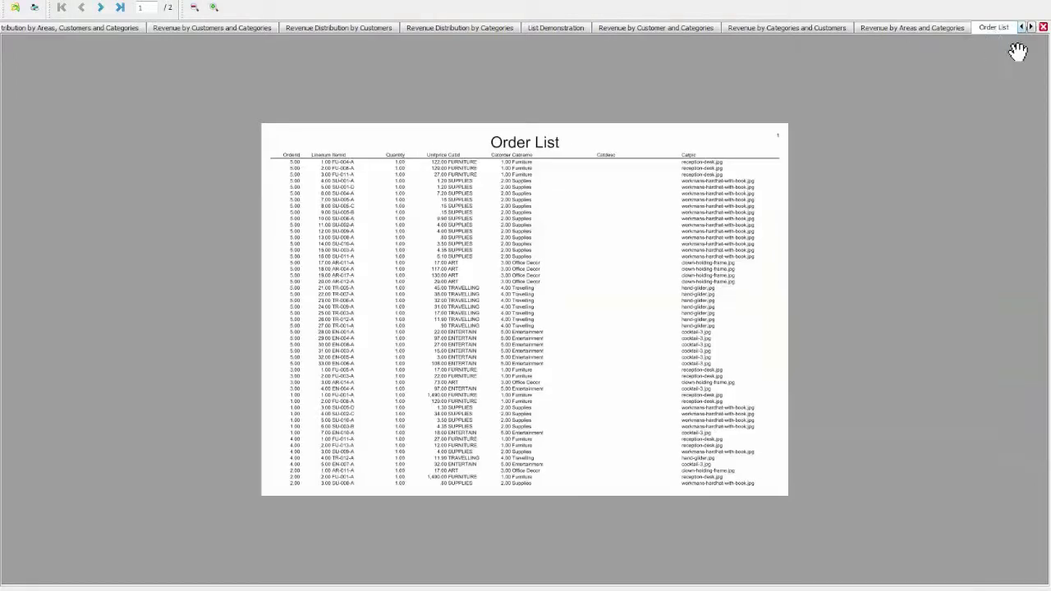
left_click(1031, 27)
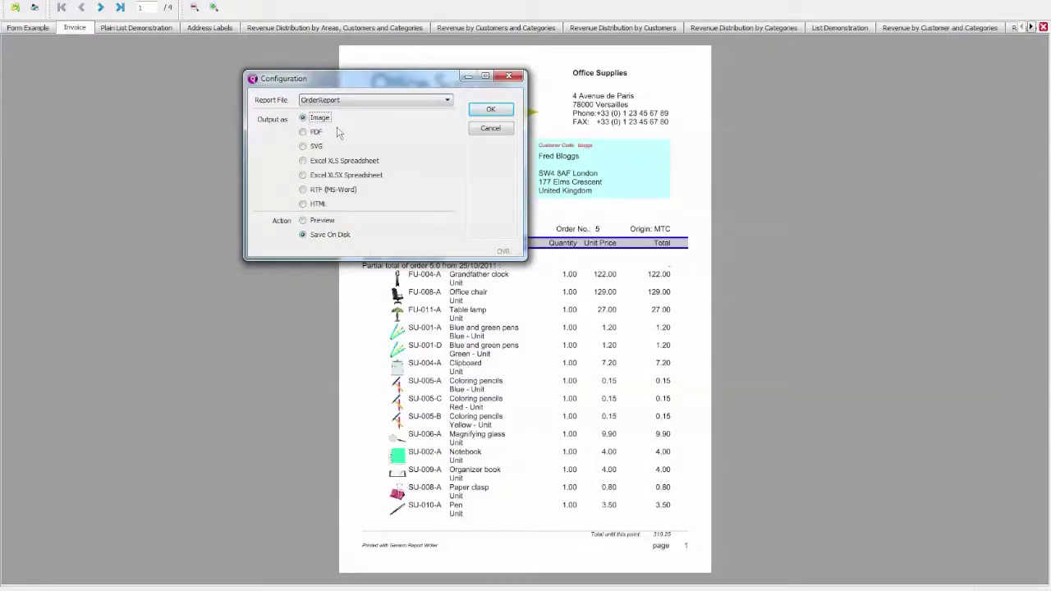
left_click(490, 128)
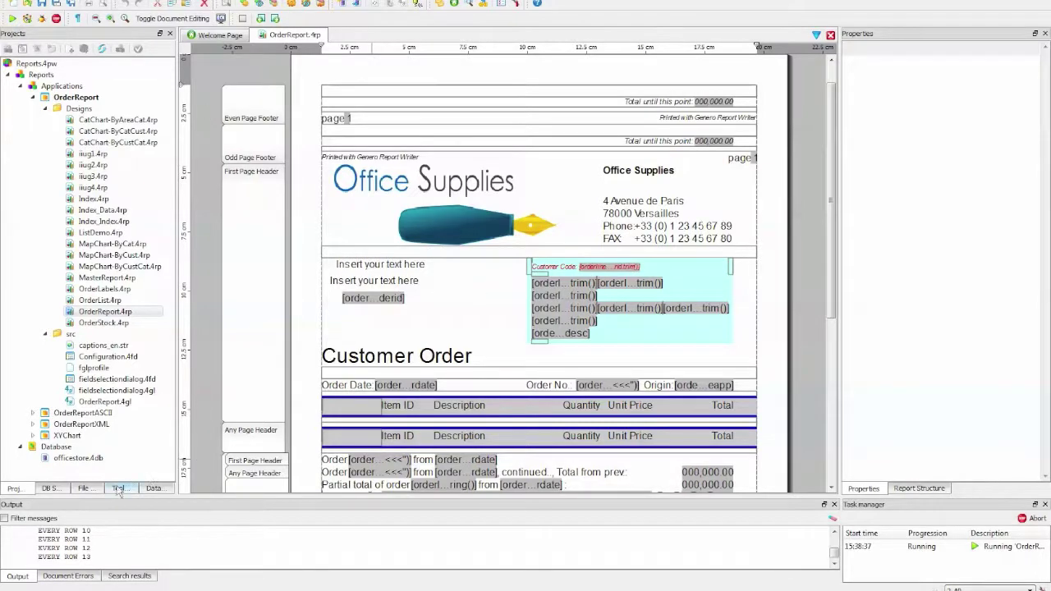
Step: Trial-add the orderid field and a Word Box to the header, then drag them back out
left_click(159, 491)
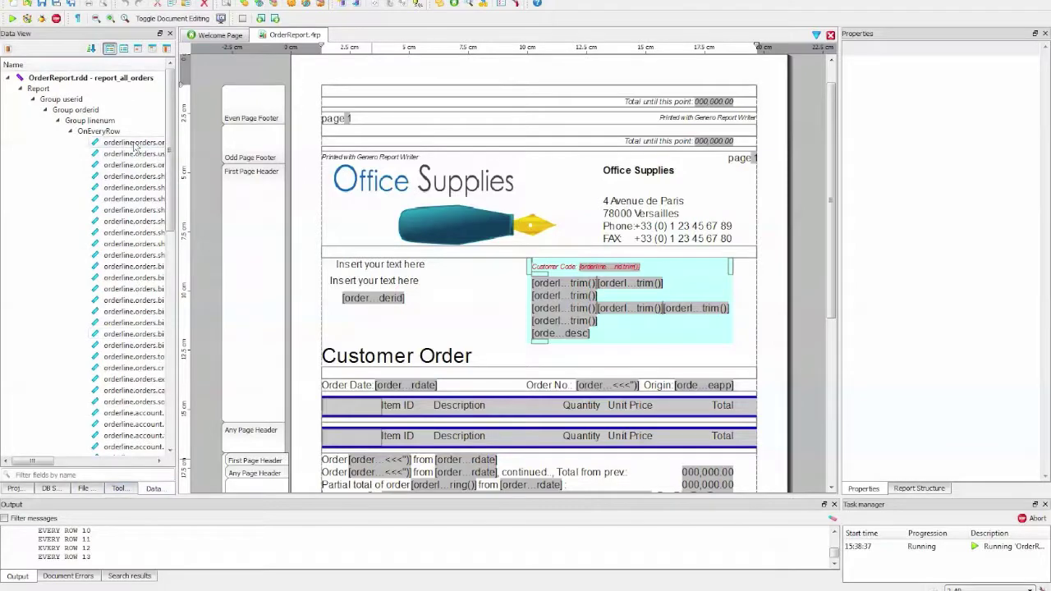
left_click_drag(134, 143, 443, 331)
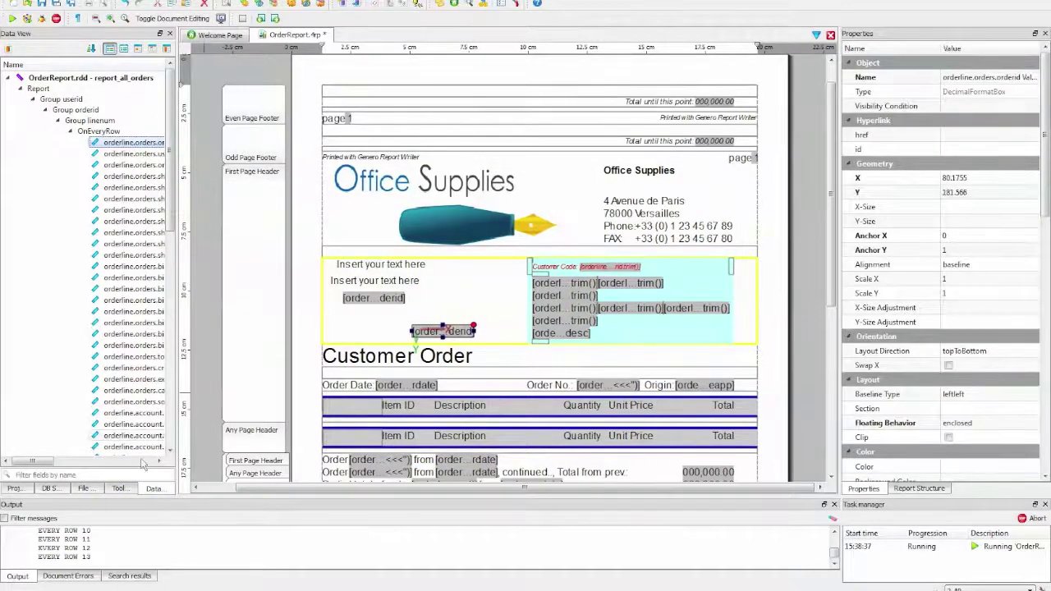
left_click(119, 489)
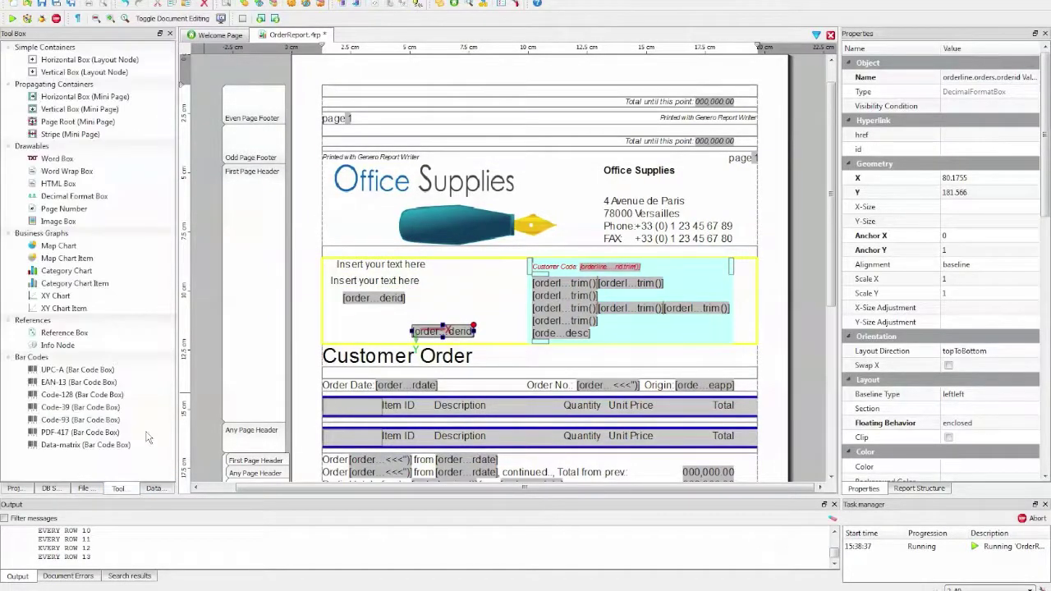
left_click(59, 160)
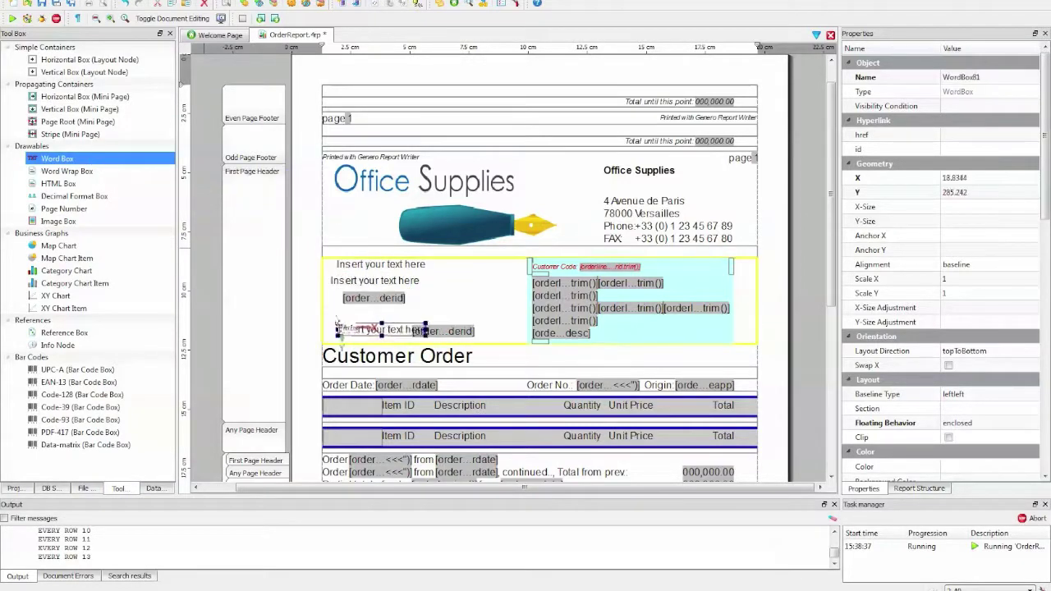
left_click_drag(59, 161, 335, 320)
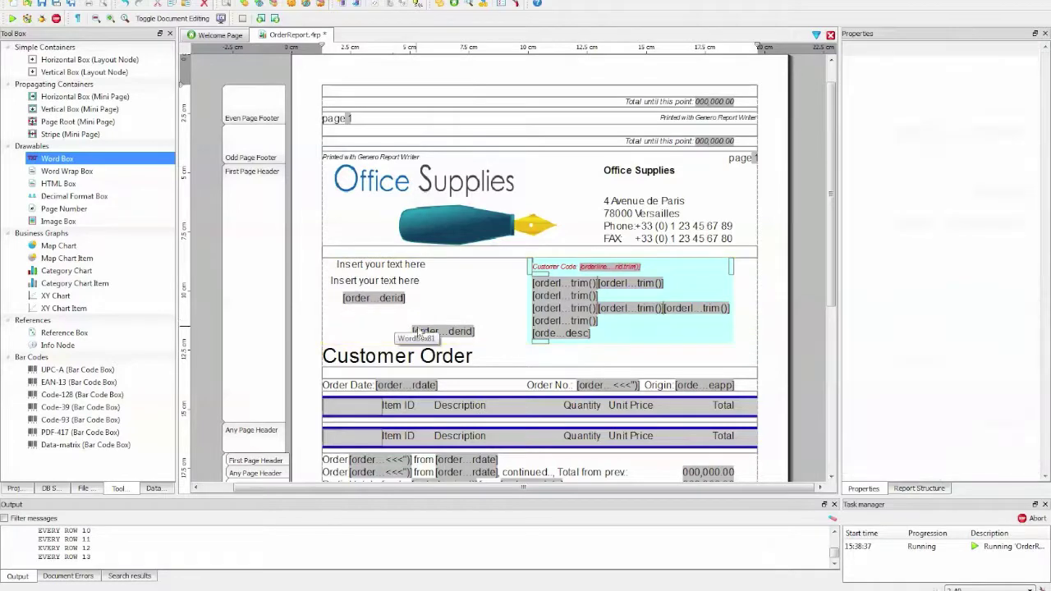
left_click_drag(398, 325, 516, 291)
Step: Enlarge the Office Supplies logo image, then stretch and undo the address WordBox10 height
left_click(488, 220)
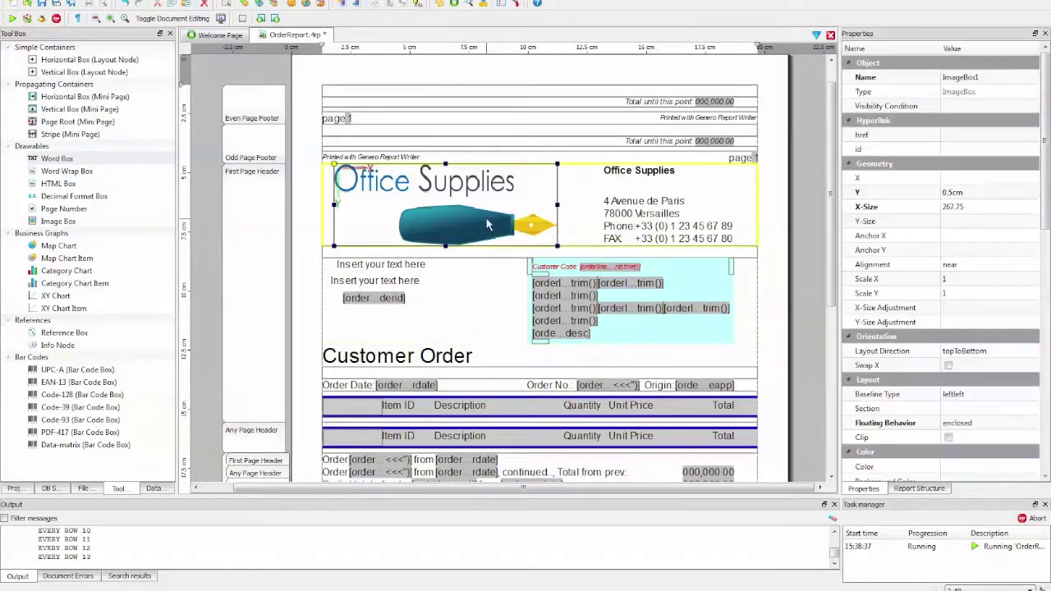
mouse_move(554, 204)
left_mouse_down()
mouse_move(638, 211)
mouse_move(572, 209)
left_mouse_up()
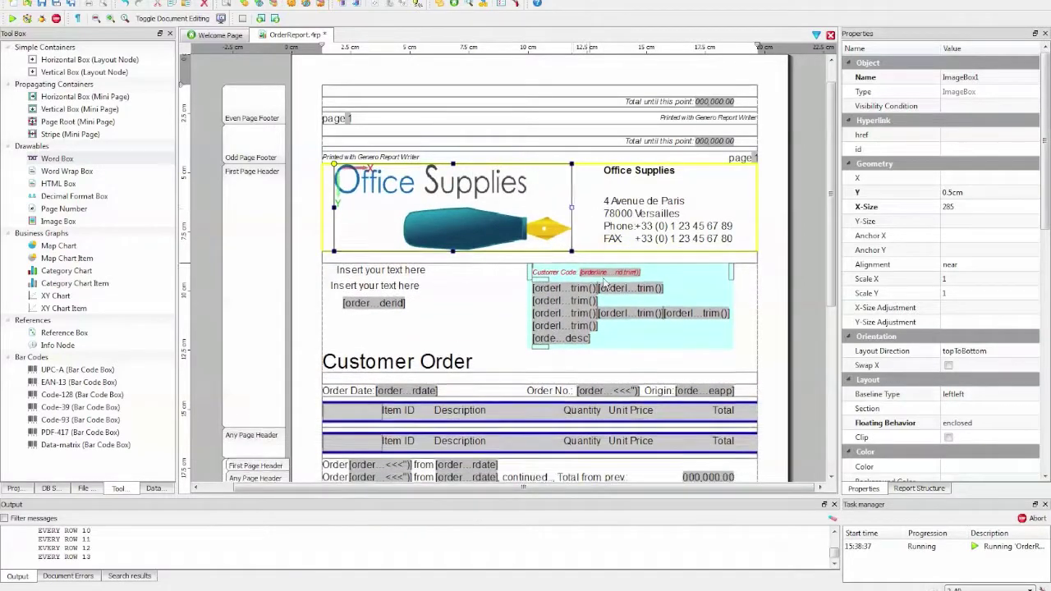
left_click(644, 201)
left_click_drag(643, 205, 645, 243)
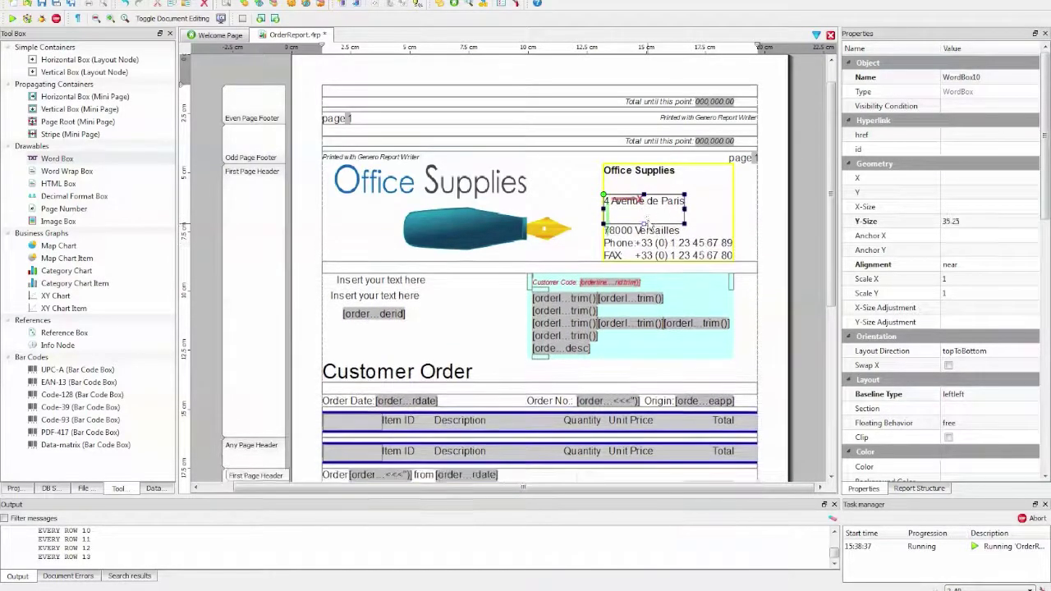
left_click(126, 4)
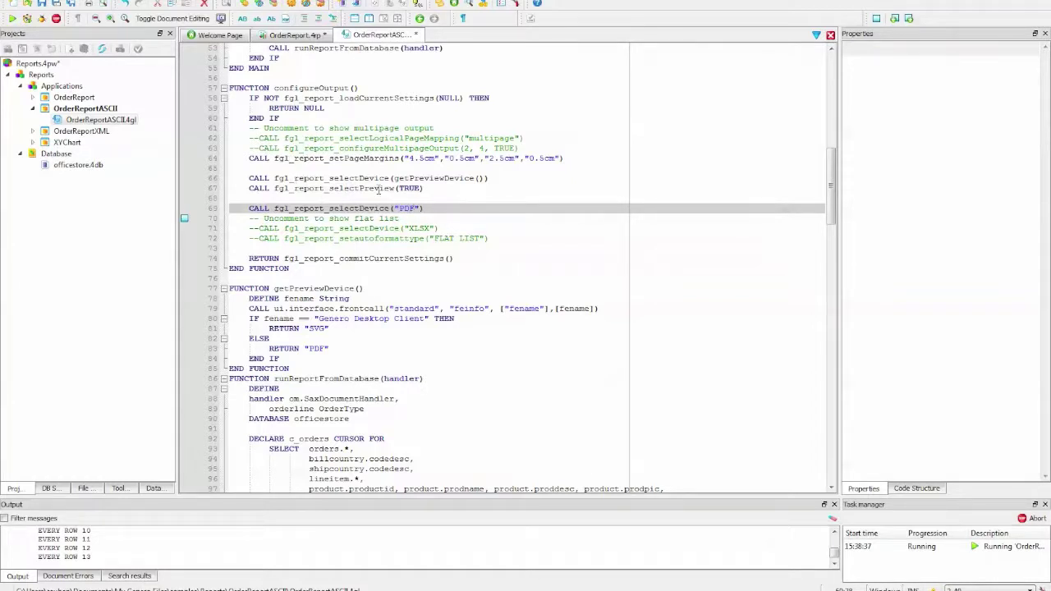
Step: Save and run the OrderReportASCII program with PDF output
left_click(15, 19)
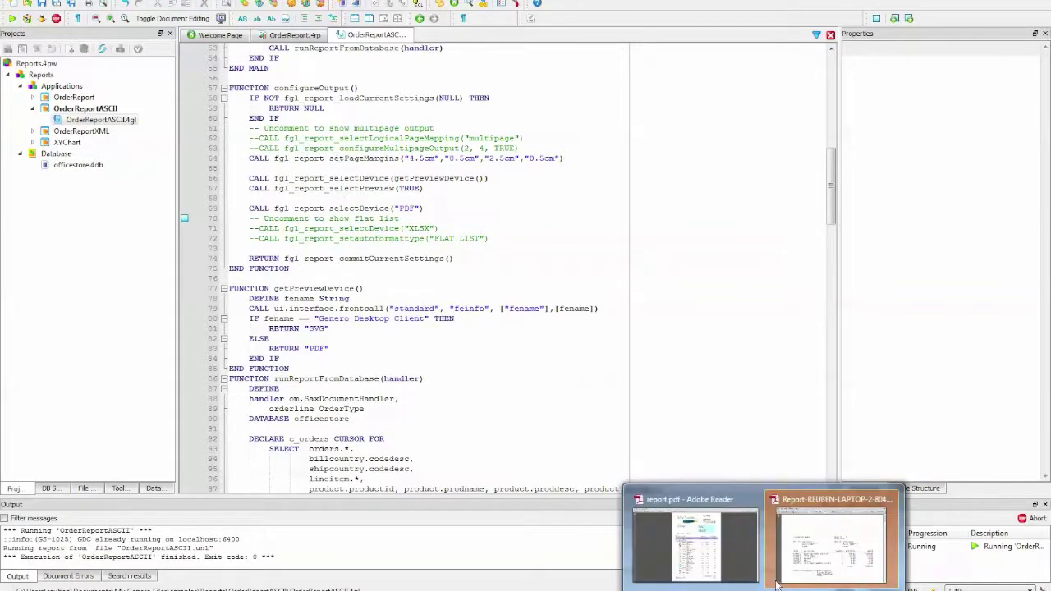
Step: Bring report.pdf forward in Adobe Reader, scroll through its pages, and close it
left_click(837, 537)
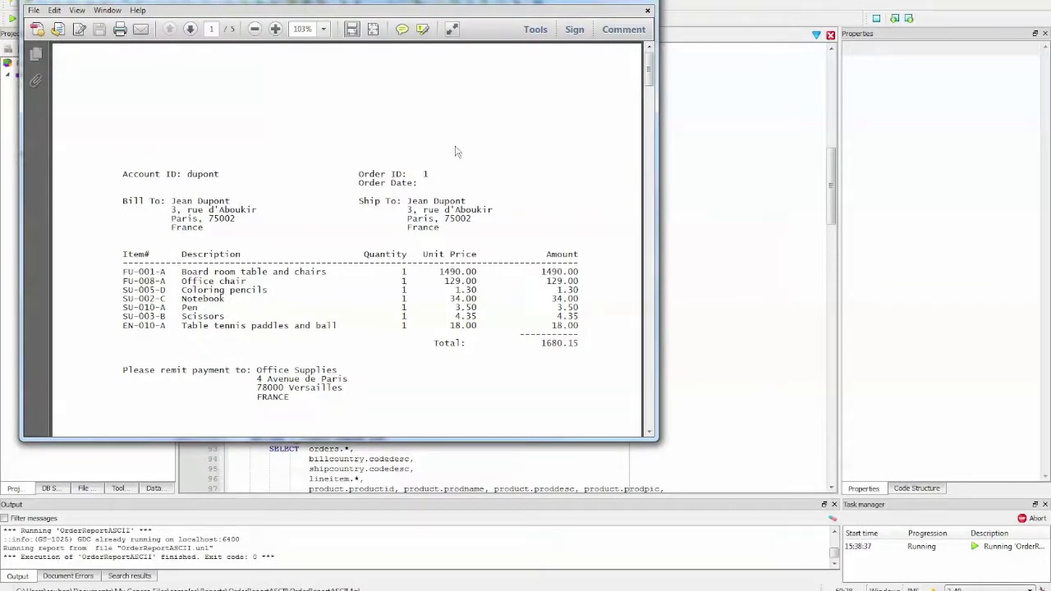
left_click_drag(651, 85, 659, 152)
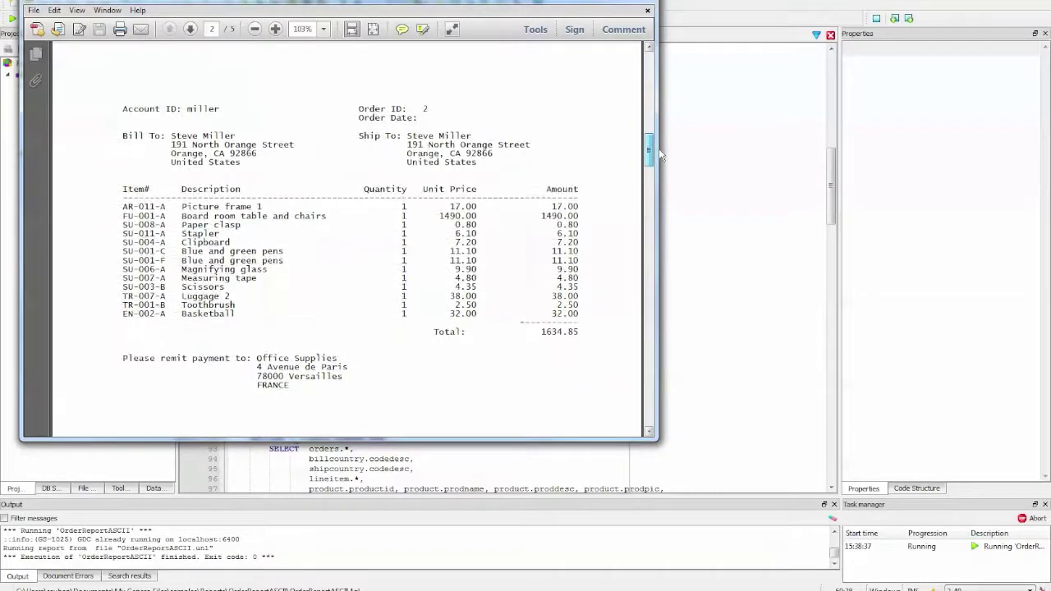
left_click_drag(659, 151, 652, 81)
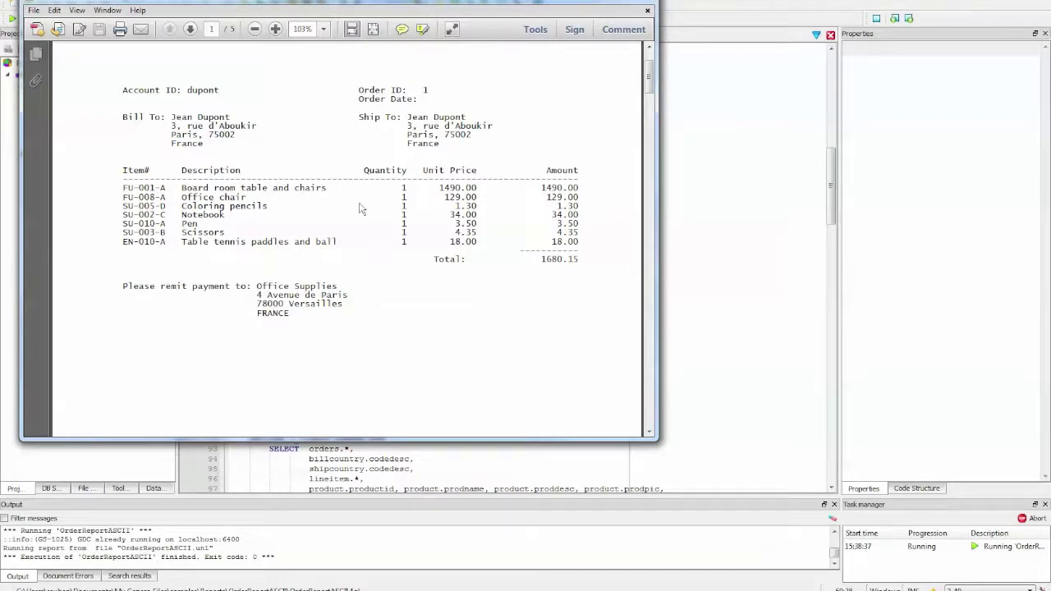
key("alt+F4")
Step: Comment out the PDF device line, enable the XLSX and FLAT LIST lines, then compile and run
left_click(251, 208)
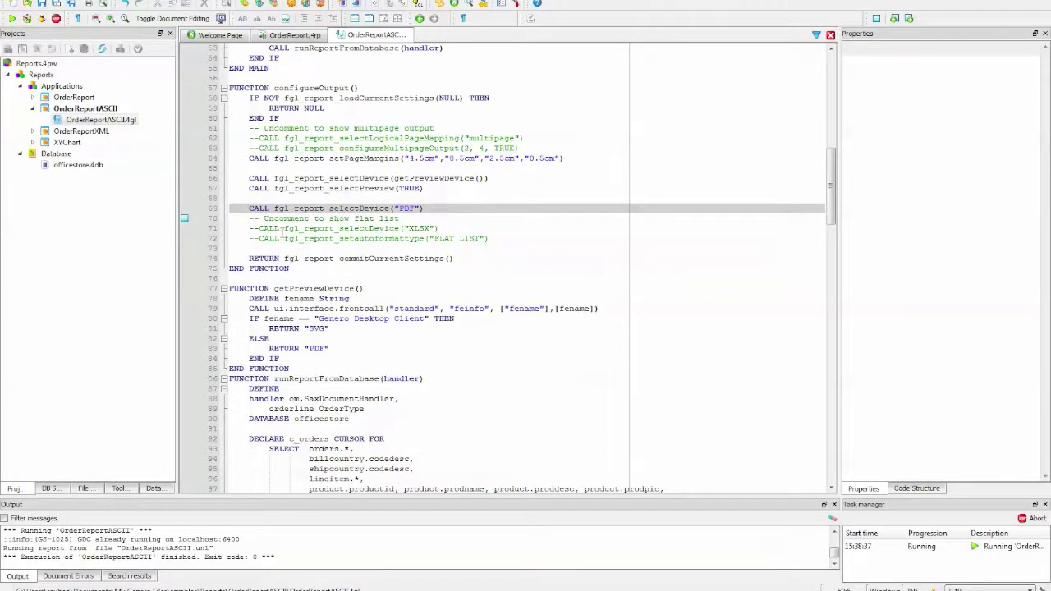
key("ctrl+slash")
key("Down")
key("Down")
key("ctrl+slash")
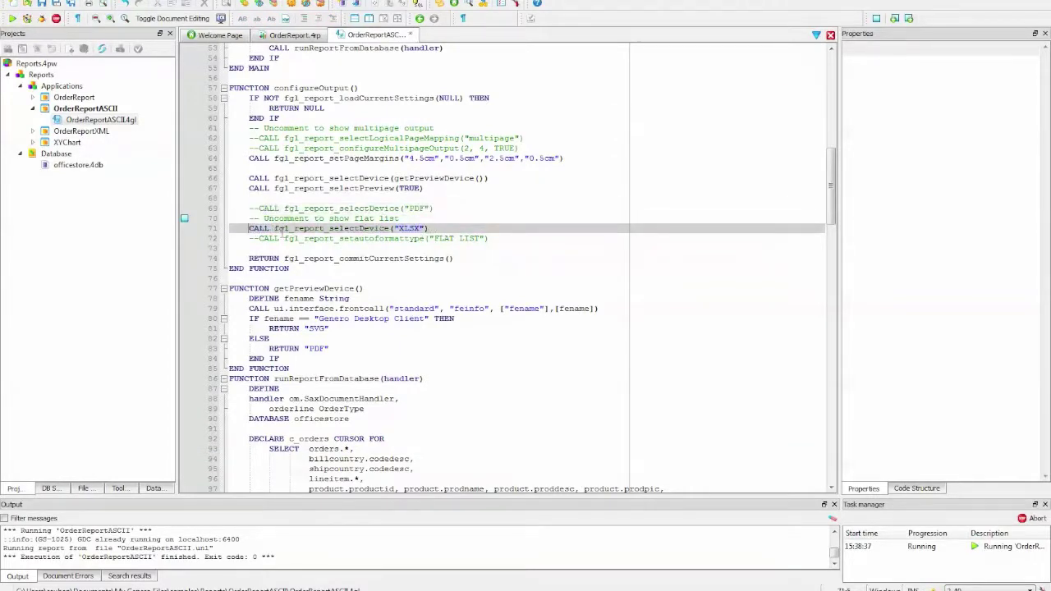
key("Down")
key("ctrl+slash")
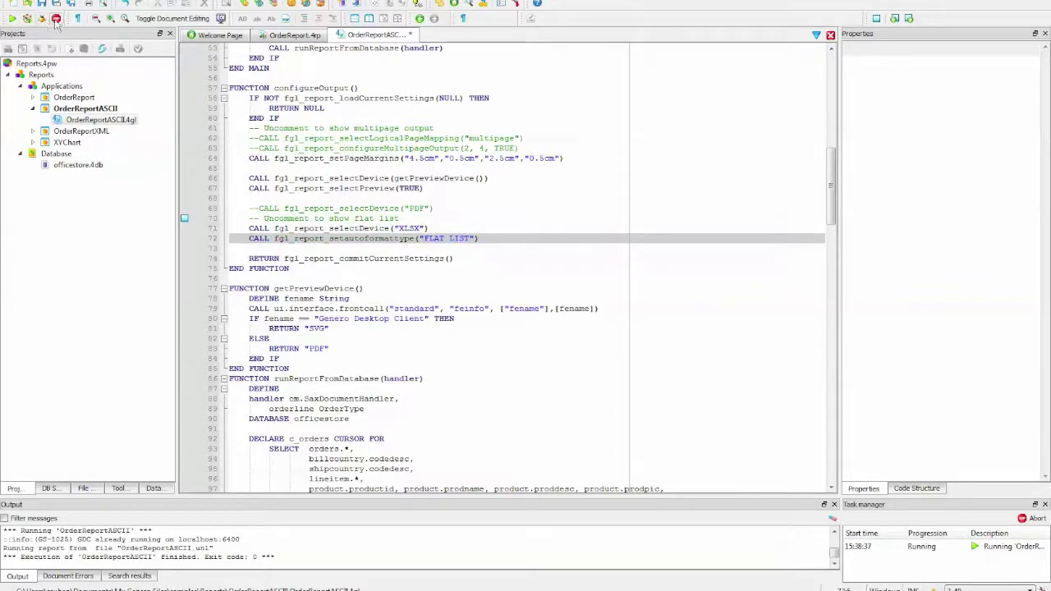
left_click(12, 18)
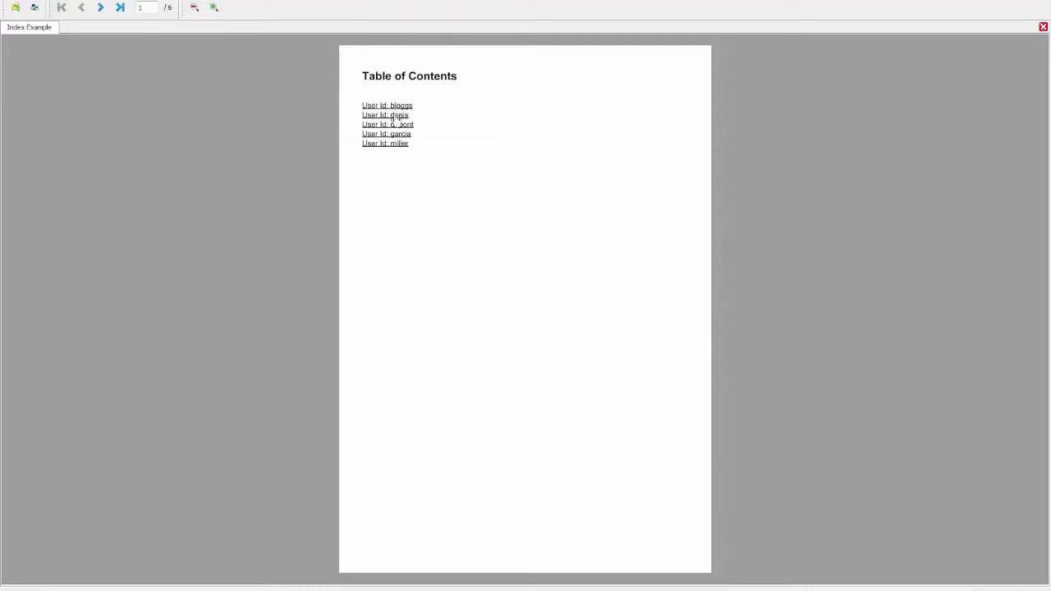
left_click(395, 117)
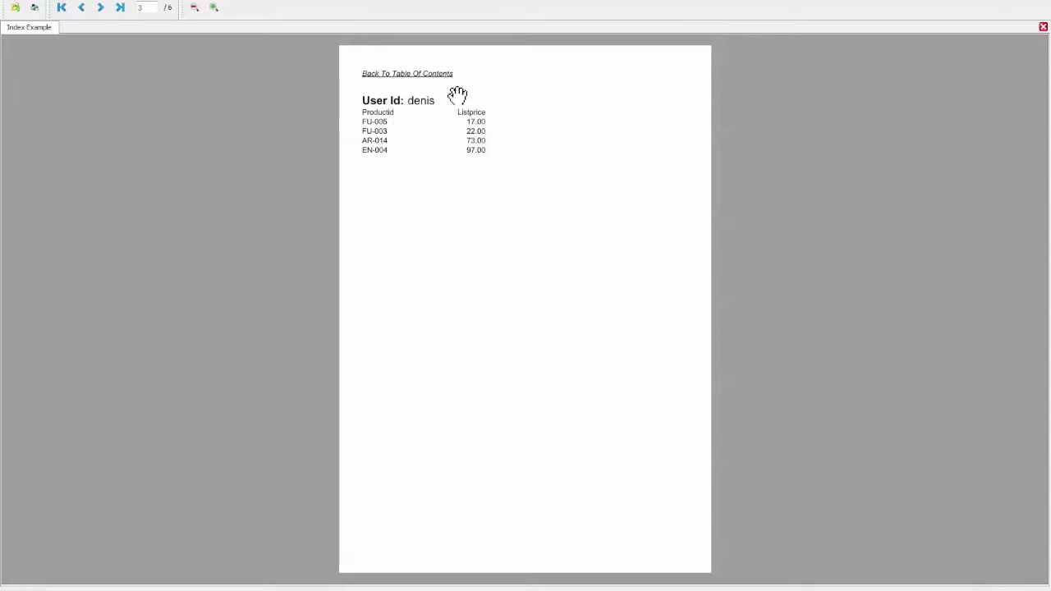
left_click(444, 74)
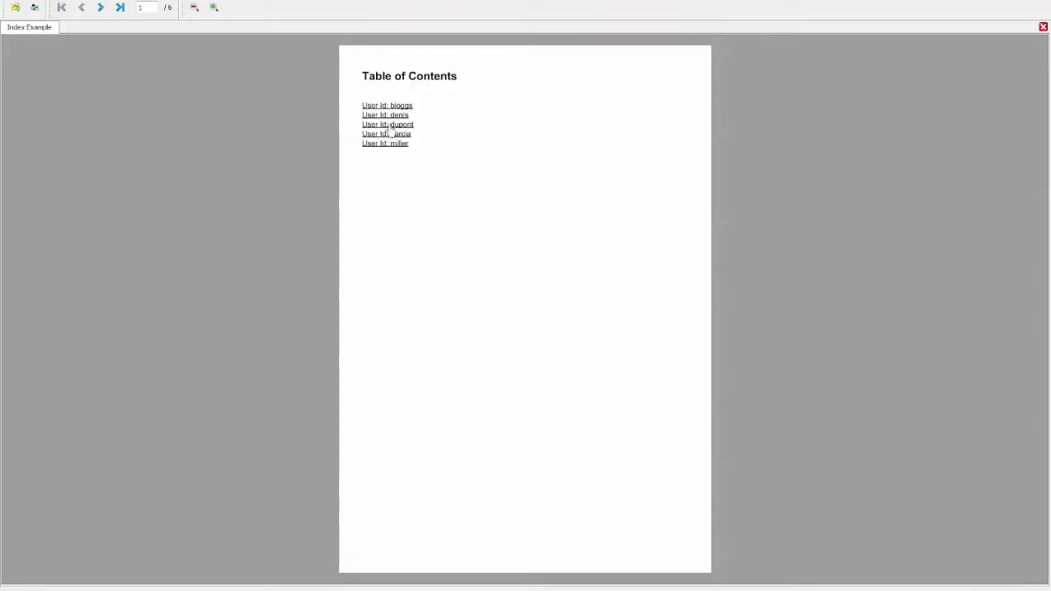
left_click(393, 125)
left_click(397, 74)
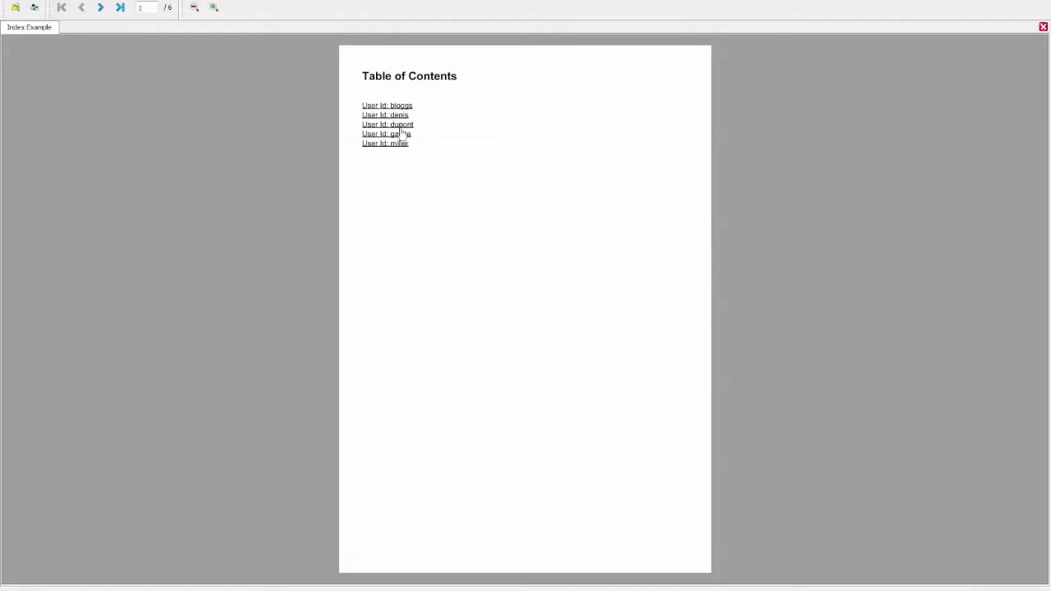
left_click(398, 134)
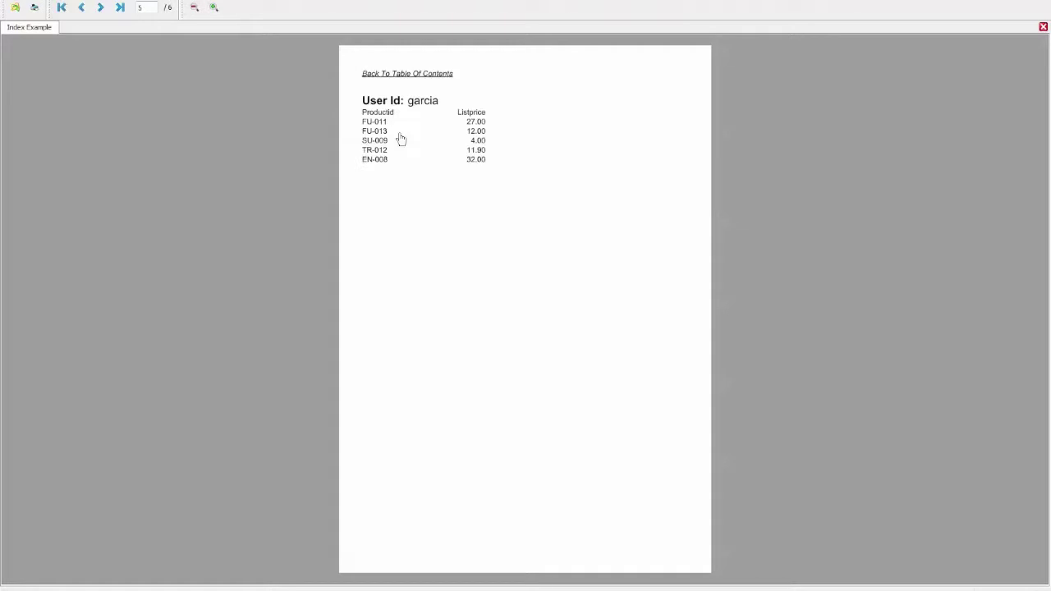
left_click(402, 74)
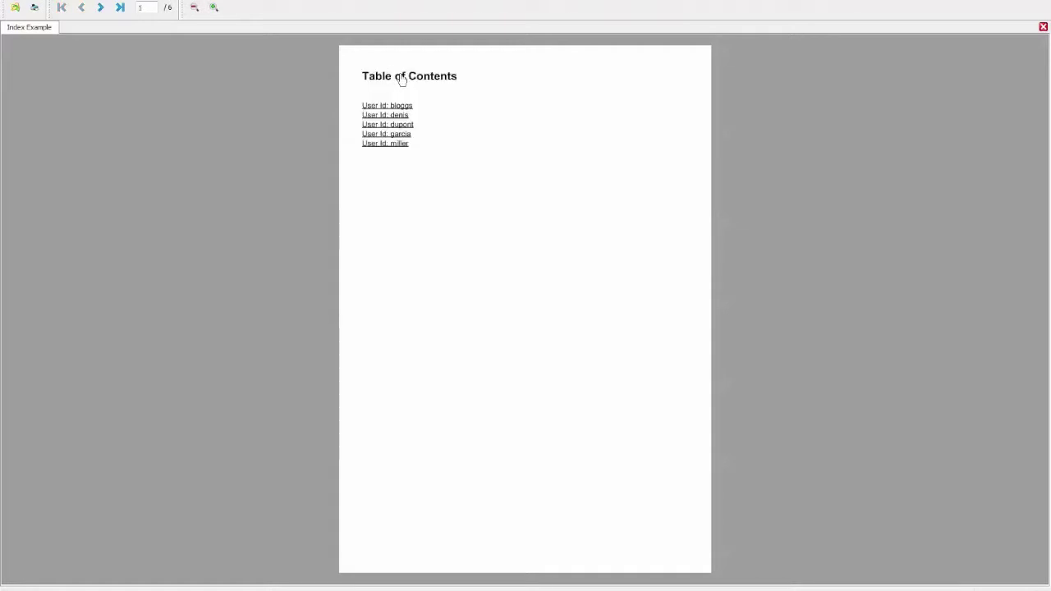